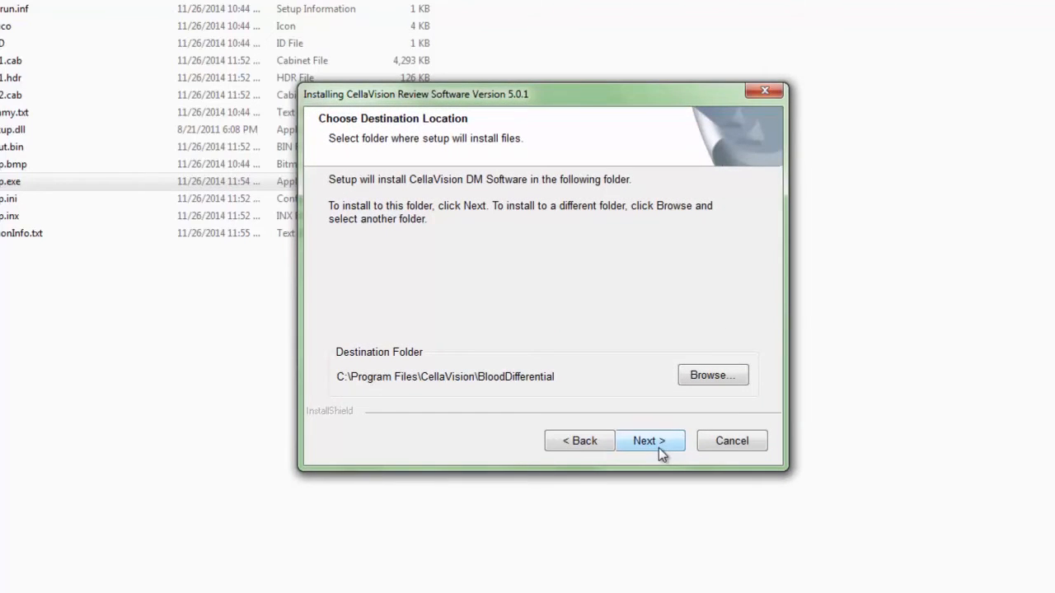
# Keep the default install folder and CellaVision program folder, and create a new database named Test
pyautogui.click(650, 441)
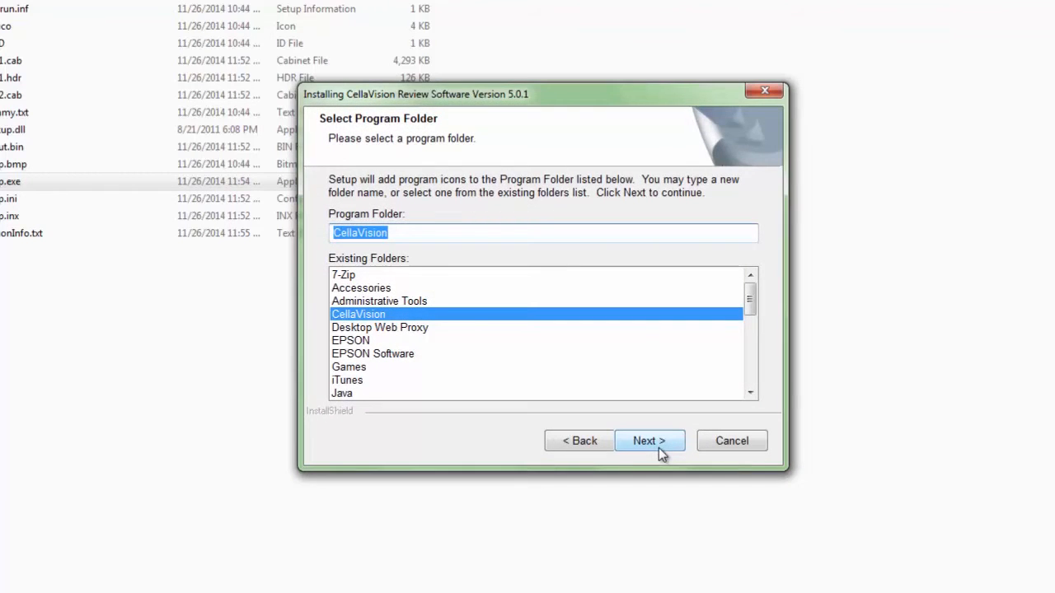
pyautogui.click(658, 445)
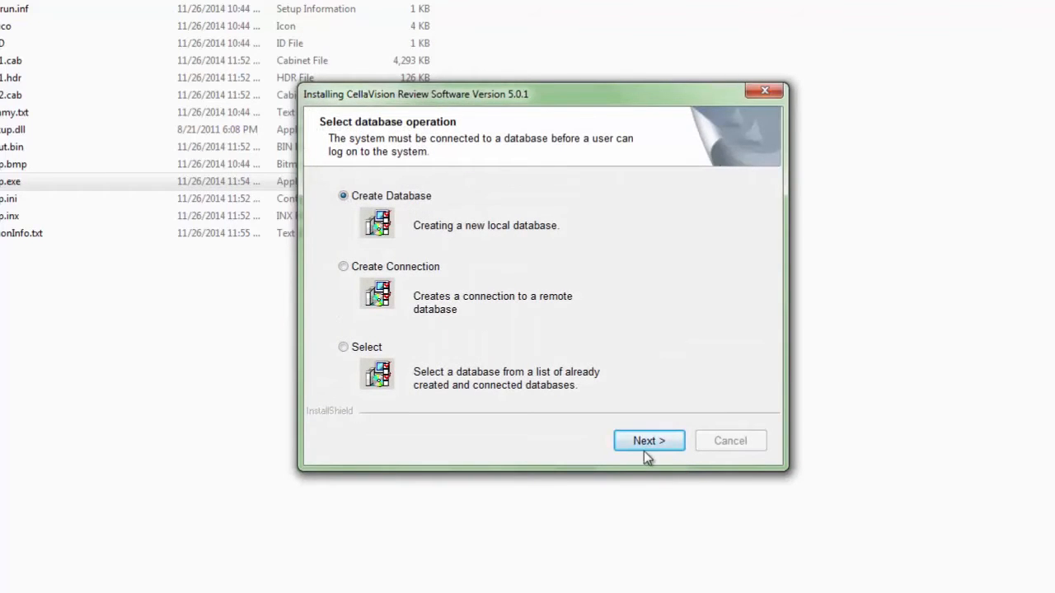
pyautogui.click(650, 440)
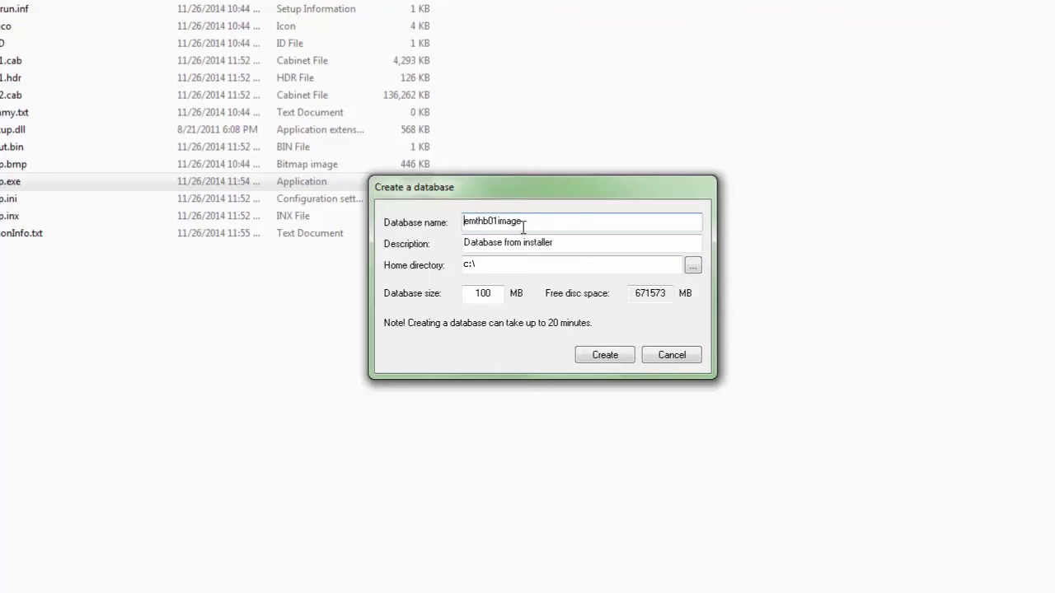
pyautogui.doubleClick(497, 220)
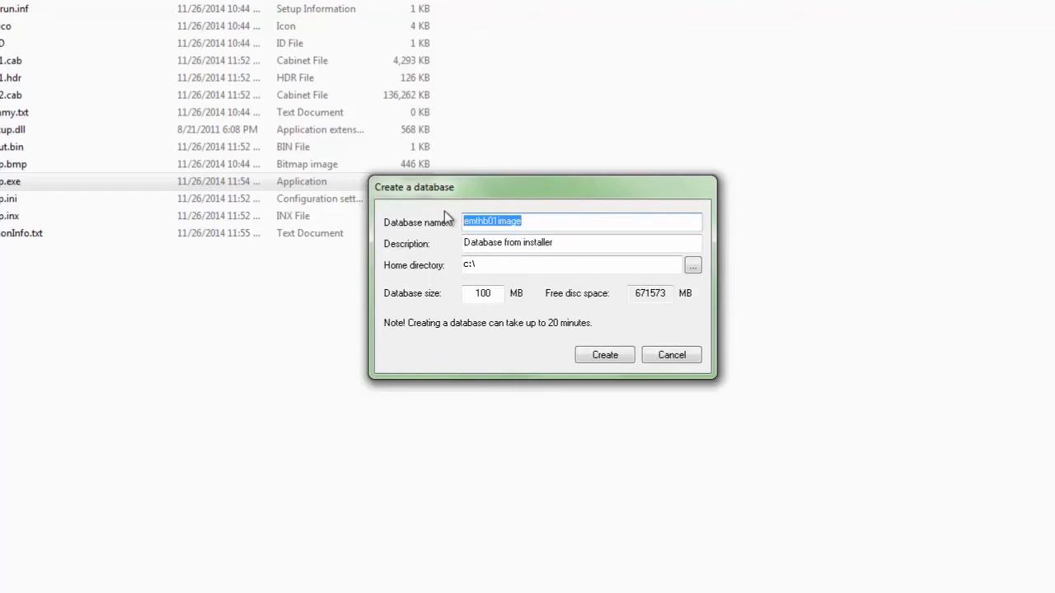
pyautogui.write('Test')
pyautogui.click(605, 354)
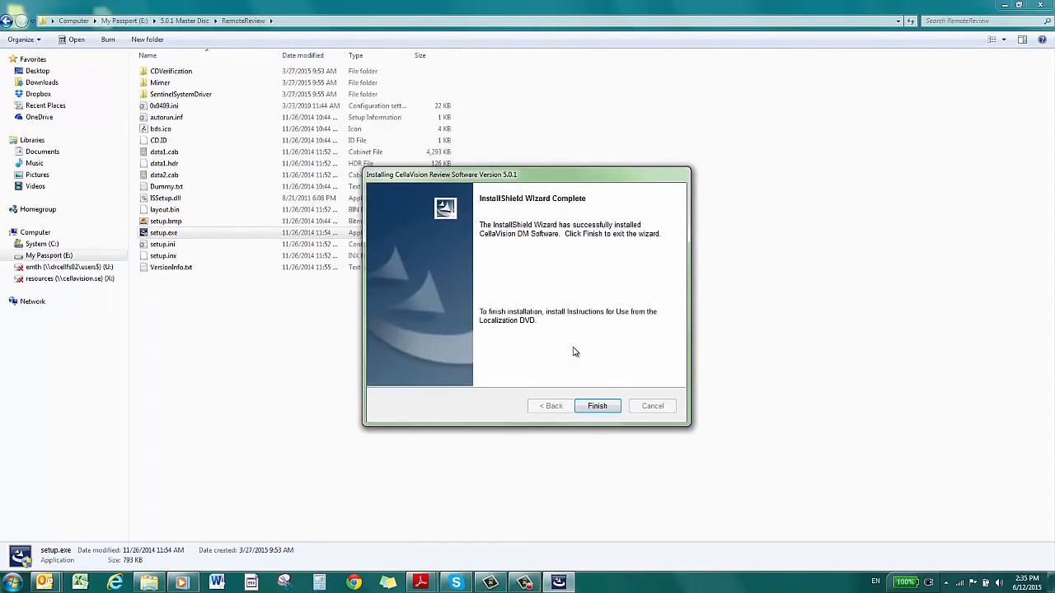
# Finish the InstallShield Wizard for CellaVision Review Software
pyautogui.click(597, 407)
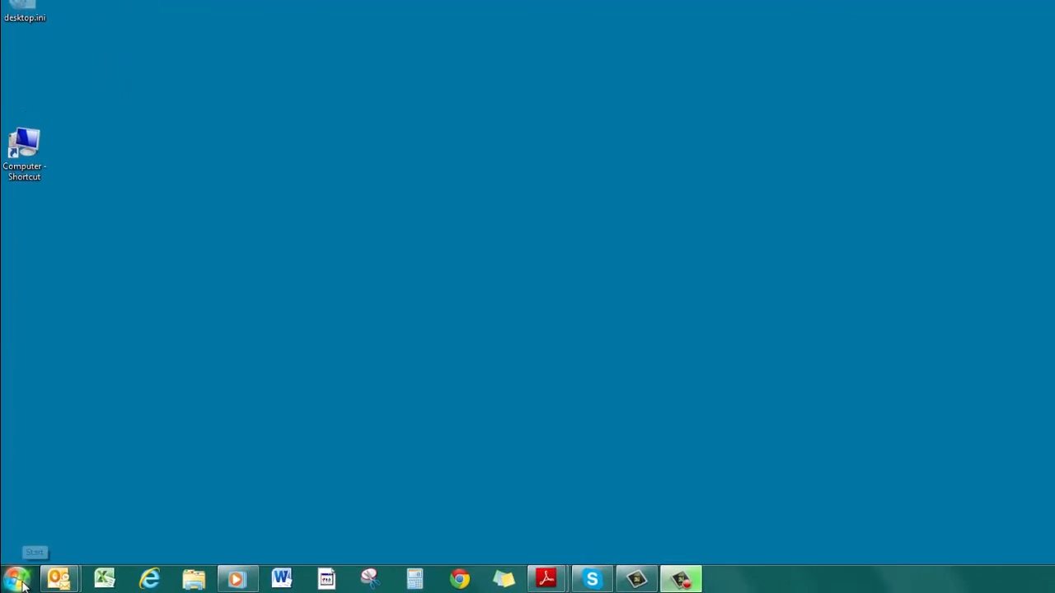
# Run CellaVision DM Software as administrator from the Start menu's CellaVision program group
pyautogui.click(14, 583)
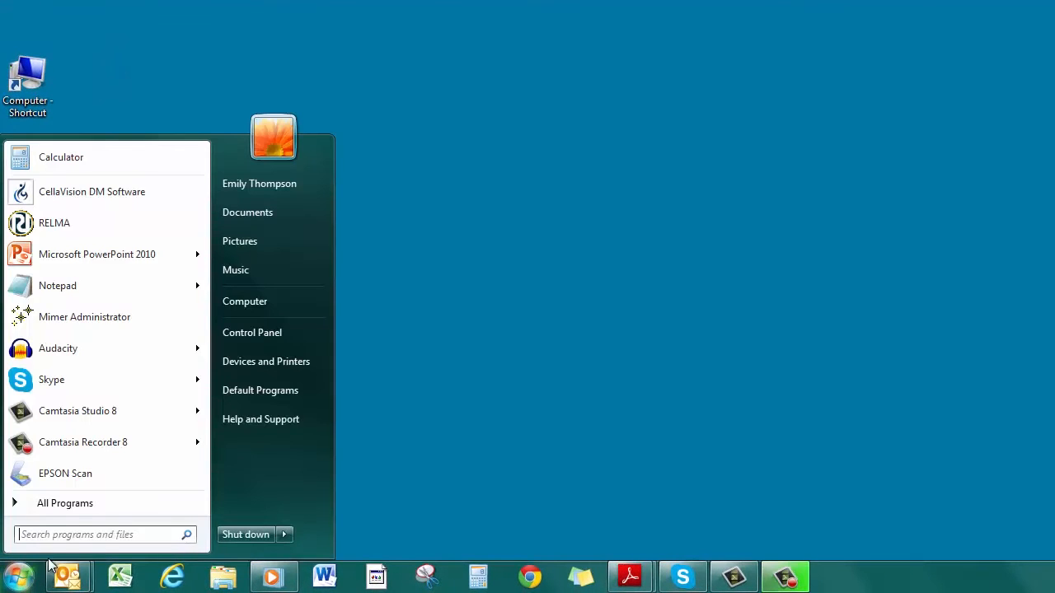
pyautogui.click(78, 506)
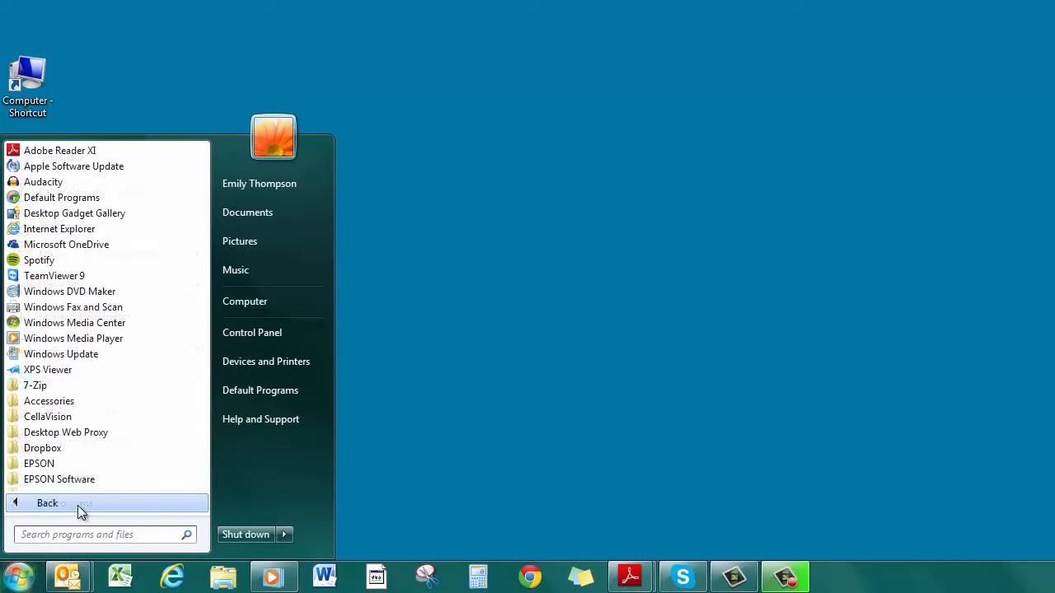
pyautogui.click(48, 417)
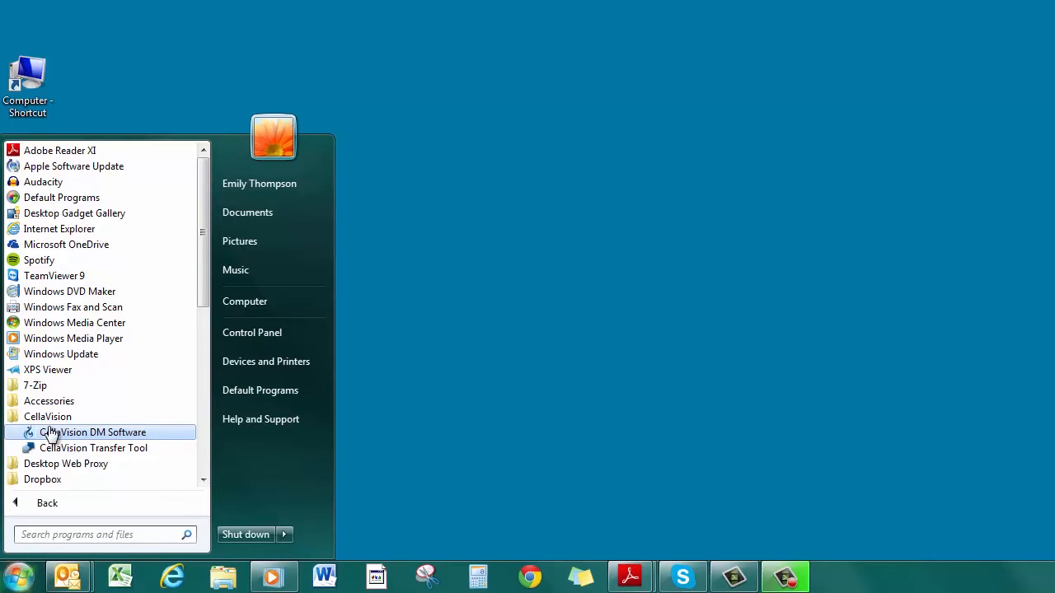
pyautogui.rightClick(51, 435)
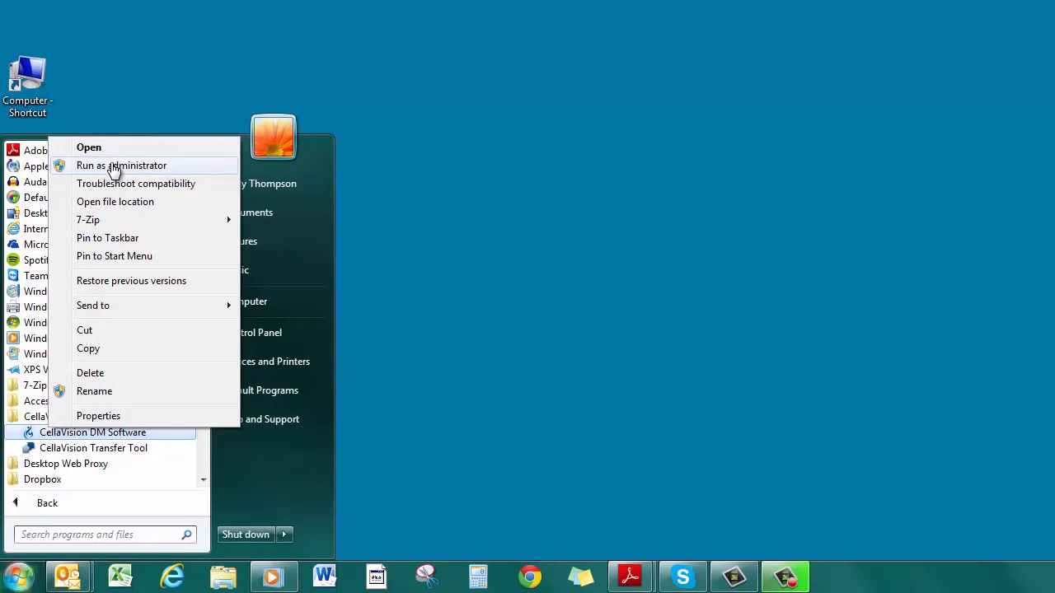
pyautogui.click(114, 165)
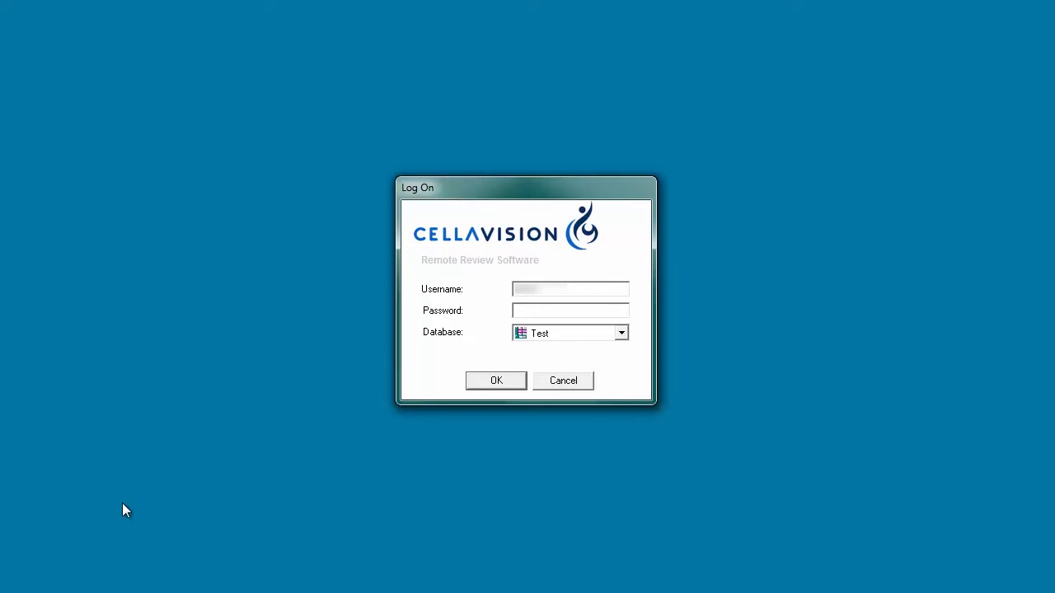
# Log on to the Test database with the password, then open Connect under Settings' Database tab
pyautogui.write('****')
pyautogui.press('Return')
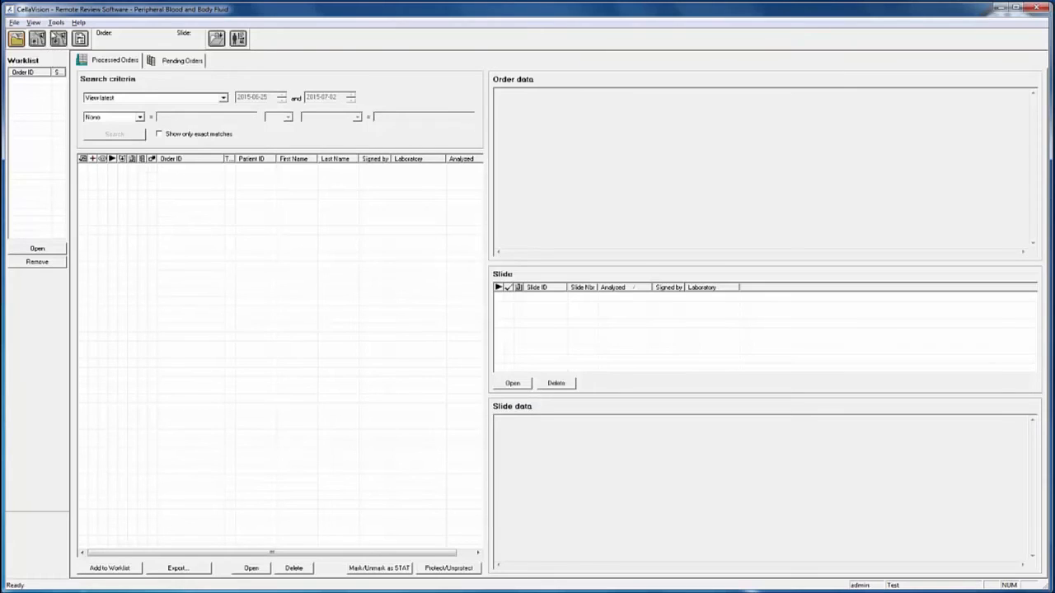
pyautogui.click(55, 23)
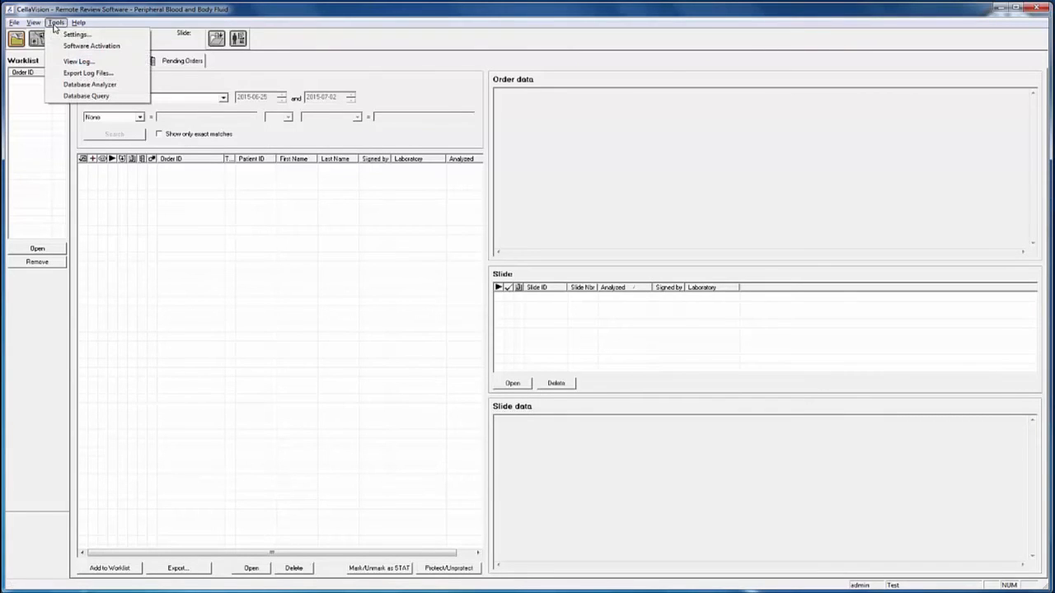
pyautogui.click(57, 34)
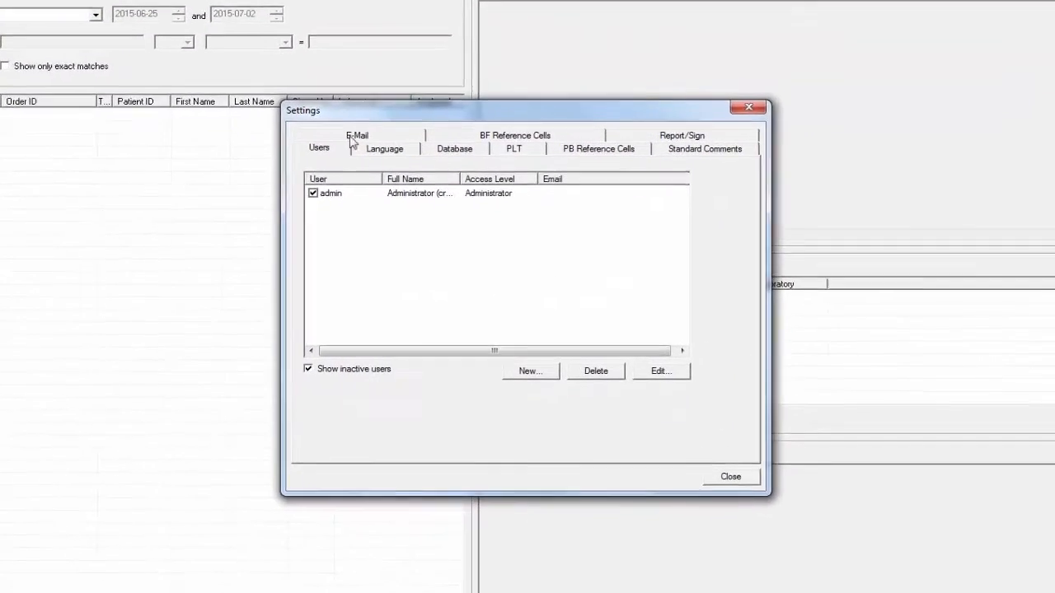
pyautogui.click(466, 174)
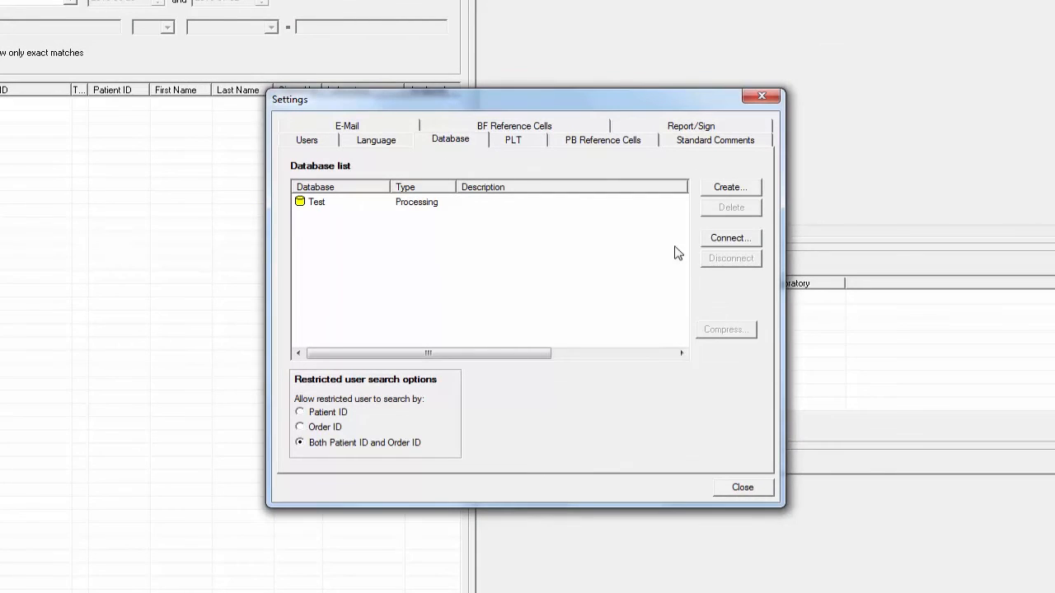
pyautogui.click(730, 239)
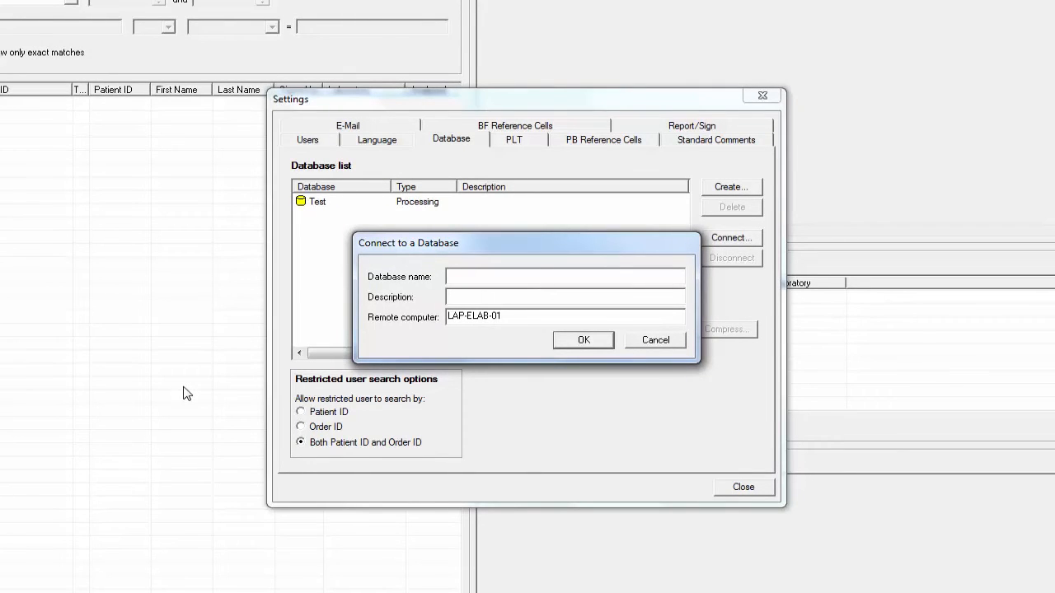
# Add database MYPatients on remote computer 192.168.169.152 and confirm the connection
pyautogui.write('MYPatients')
pyautogui.moveTo(499, 316); pyautogui.dragTo(409, 312)
pyautogui.write('192.168.169.152')
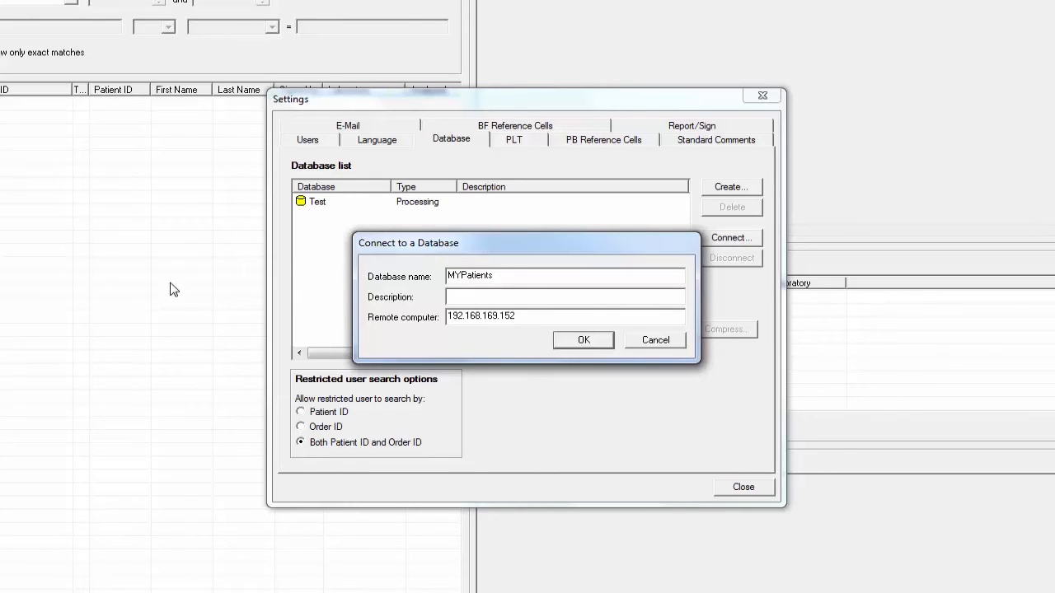
pyautogui.click(575, 345)
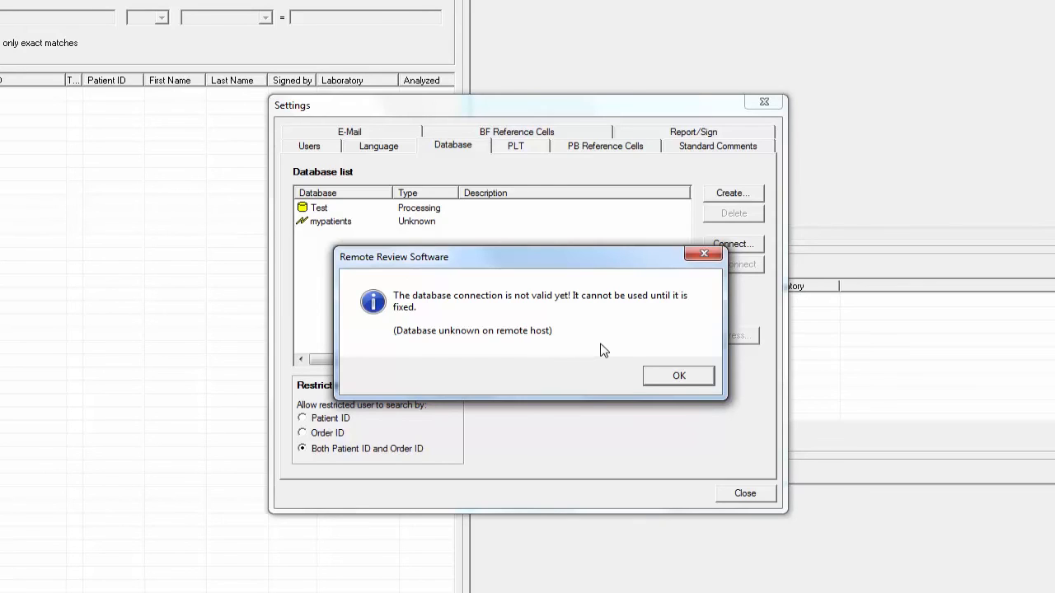
# Dismiss the not-valid warning and disconnect the mypatients entry from the database list
pyautogui.click(680, 377)
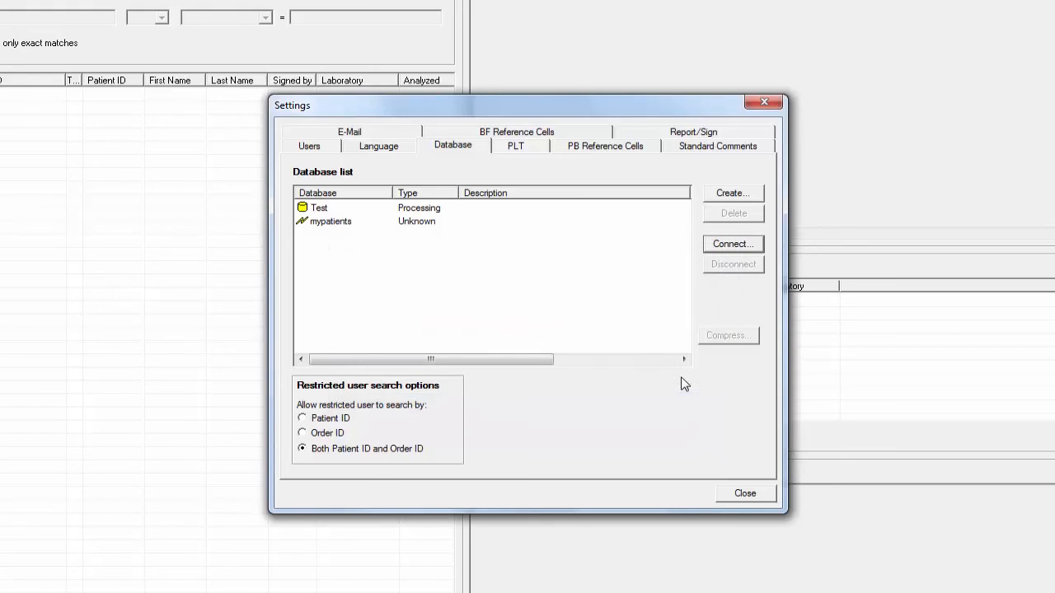
pyautogui.click(480, 222)
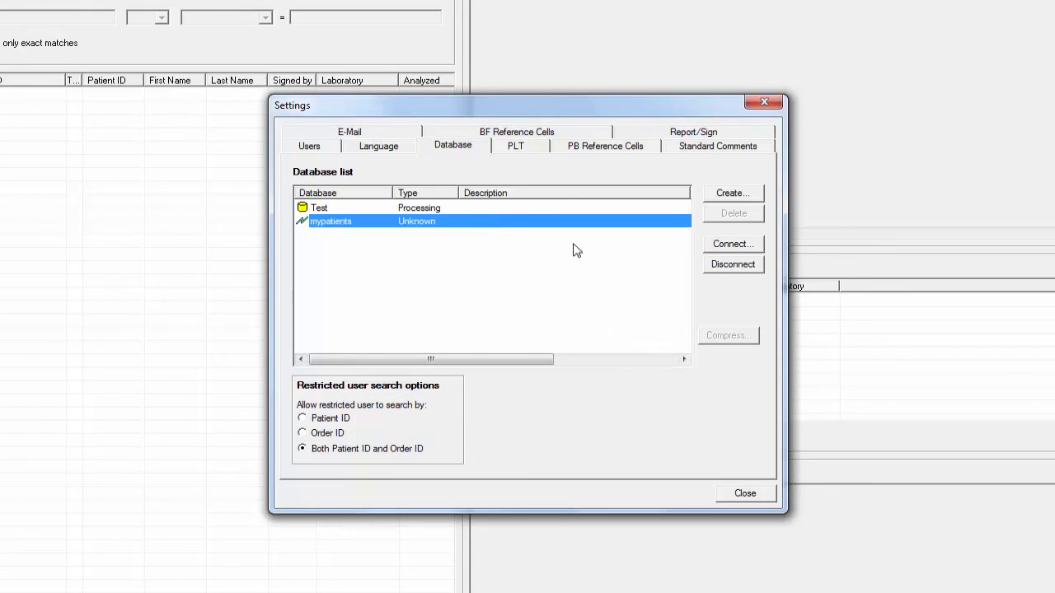
pyautogui.click(753, 274)
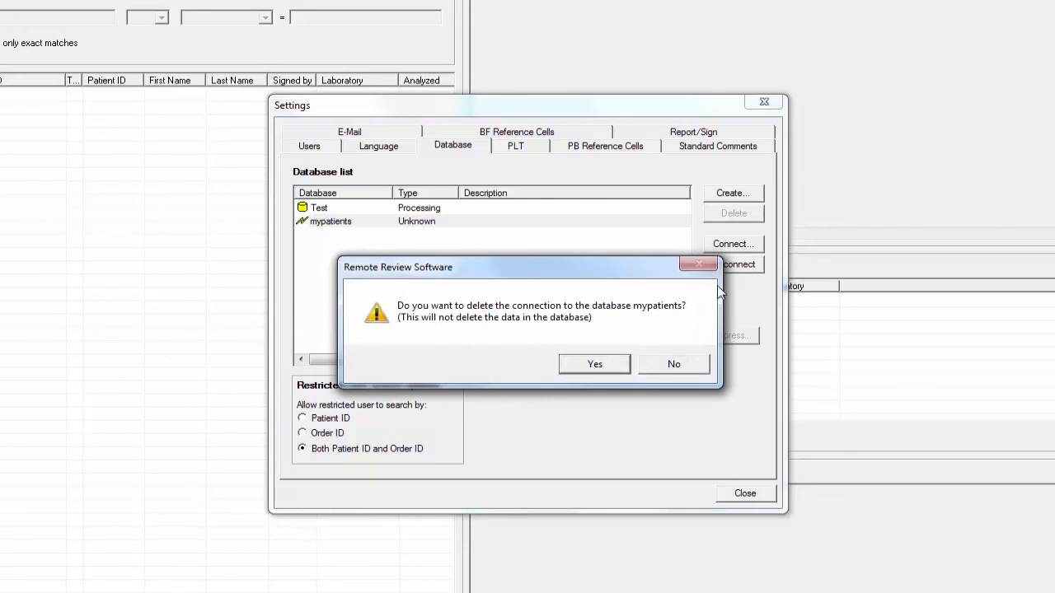
pyautogui.click(595, 365)
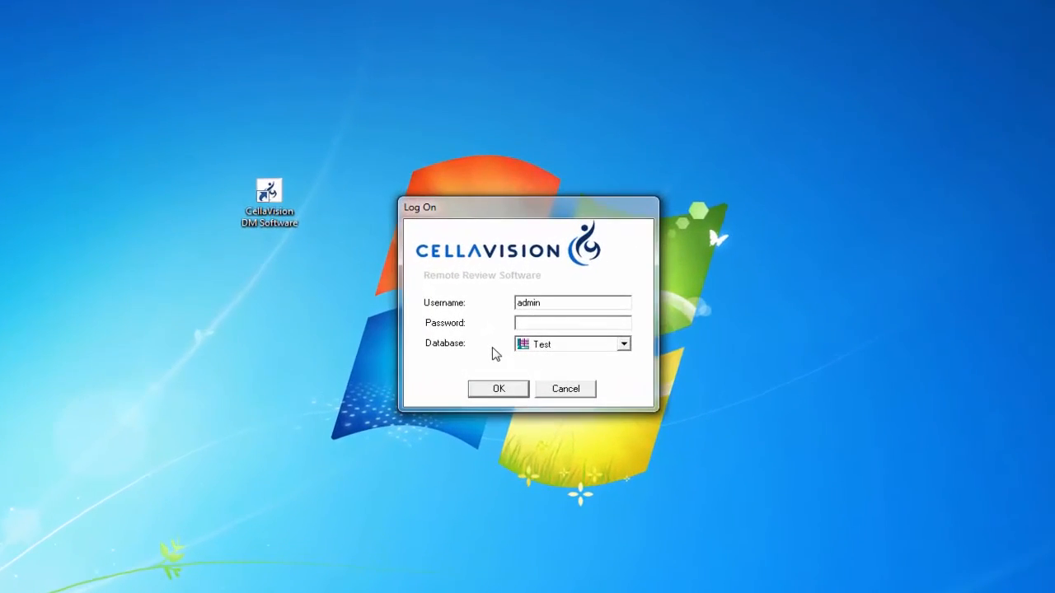
# Choose MYPatients in the Log On database dropdown, enter the password, and log on
pyautogui.click(573, 354)
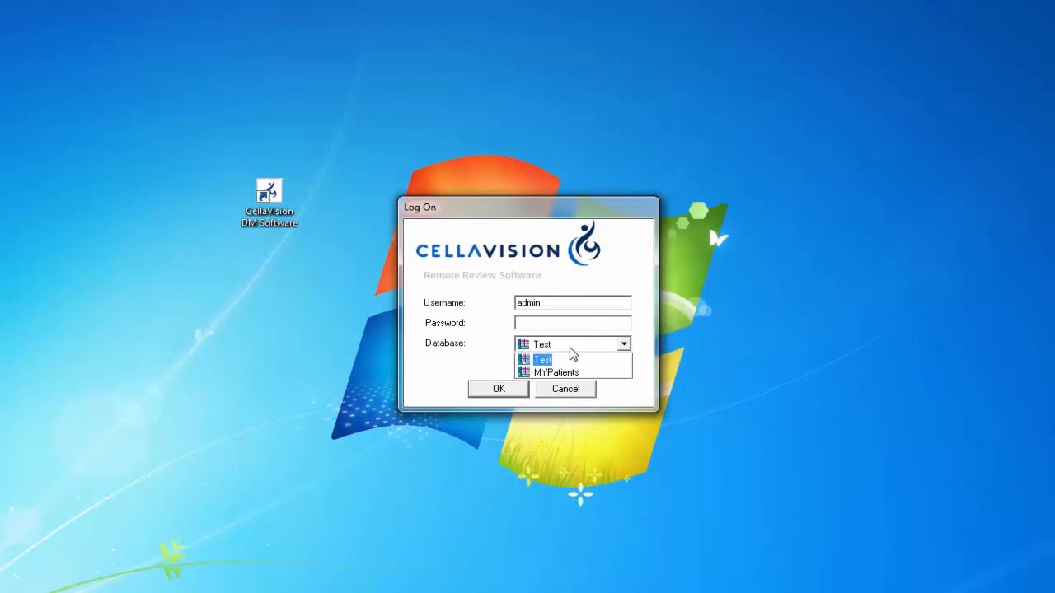
pyautogui.click(572, 372)
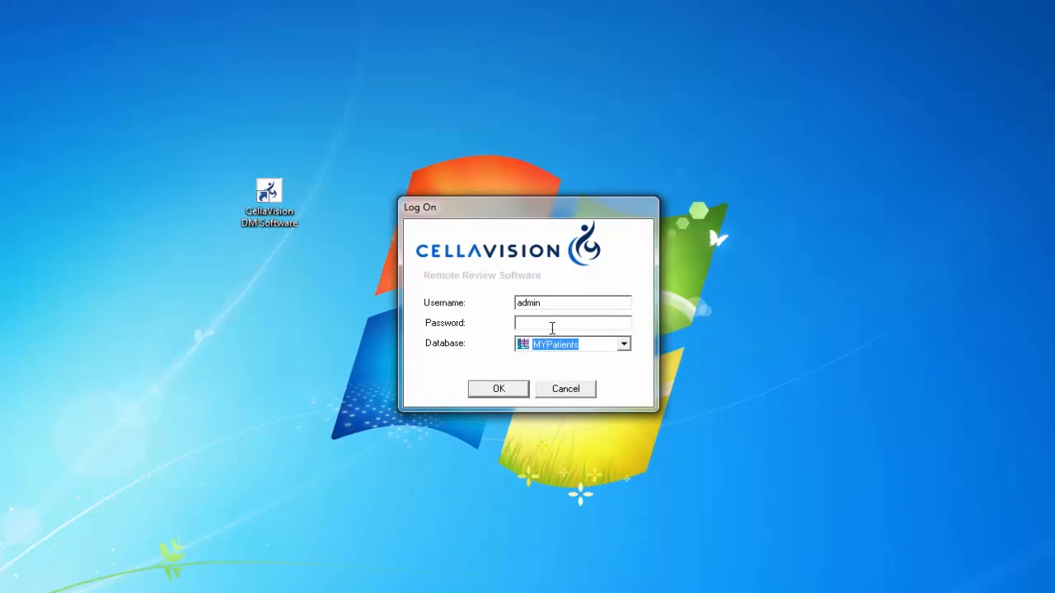
pyautogui.click(552, 328)
pyautogui.write('admin')
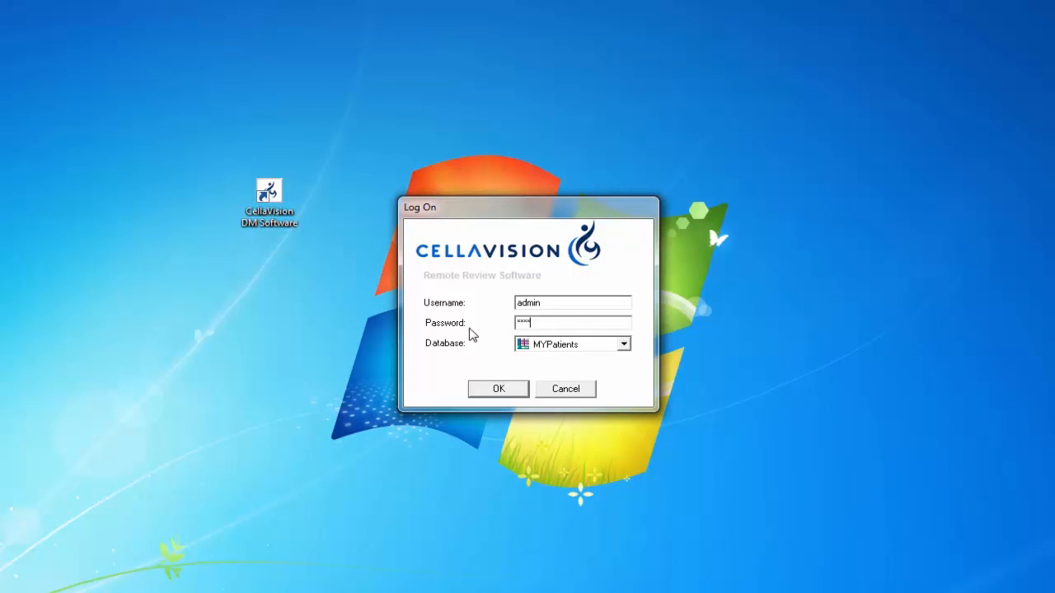
pyautogui.click(473, 387)
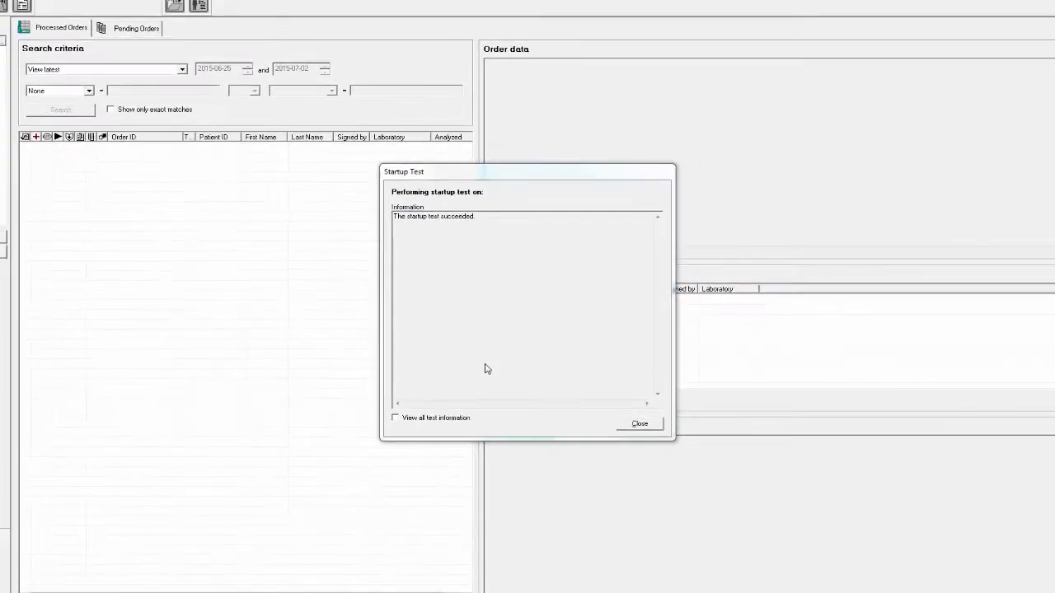